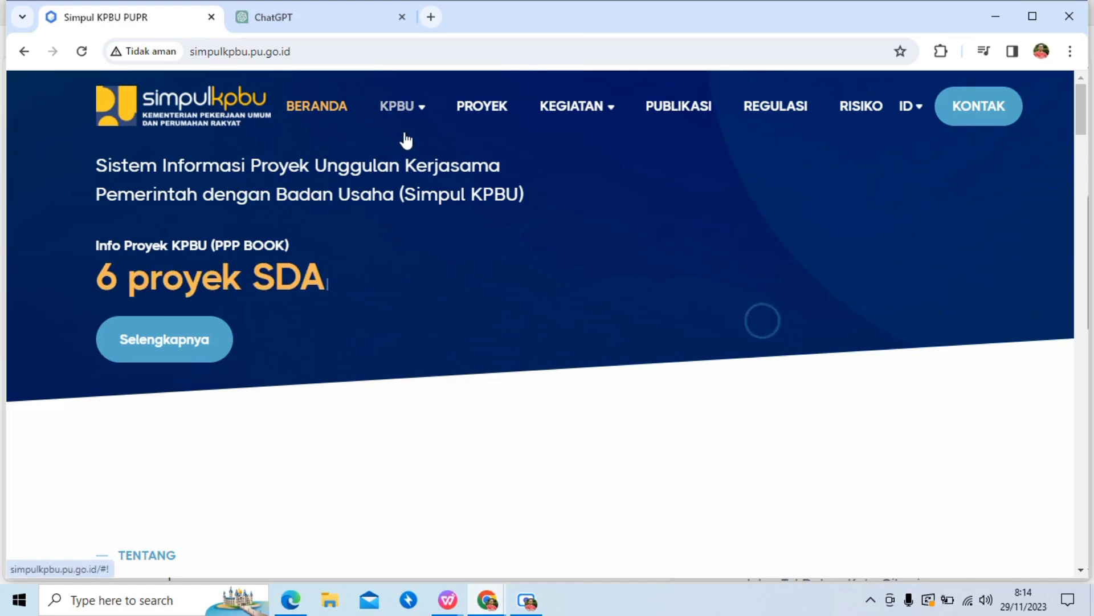
- Open the Tentang KPBU page and highlight the paragraph that defines KPBU
{"action": "mouse_move", "coordinate": [411, 196]}
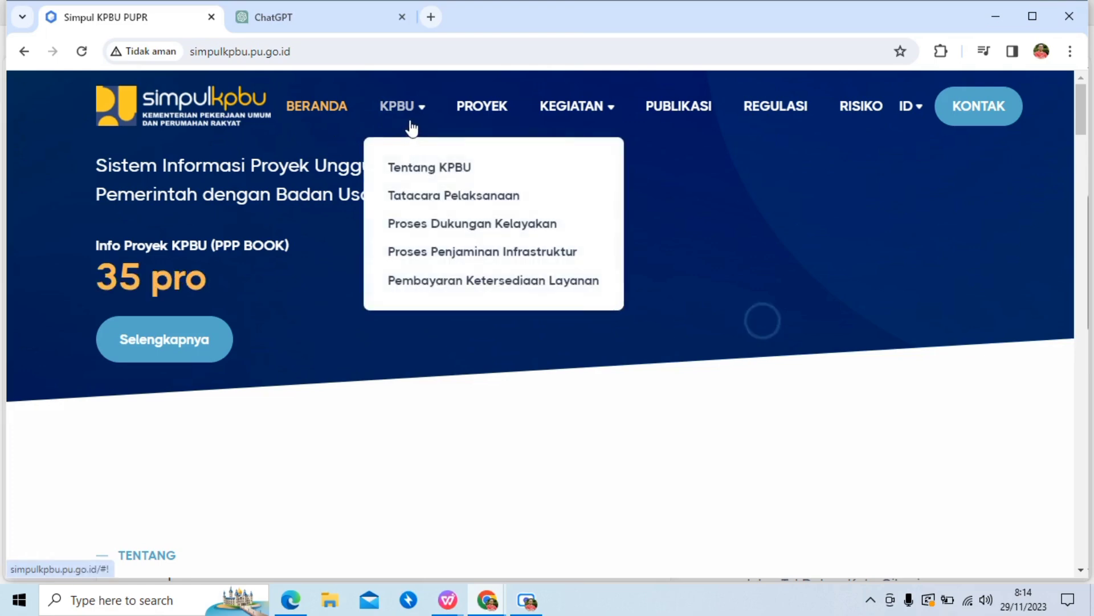
{"action": "left_click", "coordinate": [434, 169]}
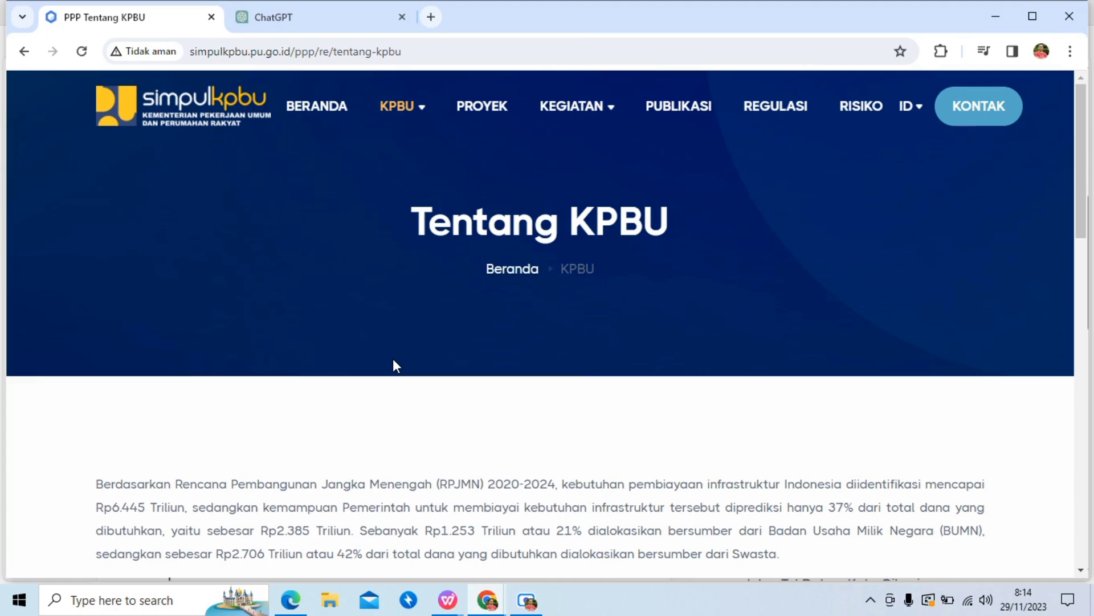
{"action": "scroll", "coordinate": [392, 358], "scroll_direction": "down", "scroll_amount": 8}
{"action": "left_click_drag", "start_coordinate": [97, 246], "coordinate": [963, 332]}
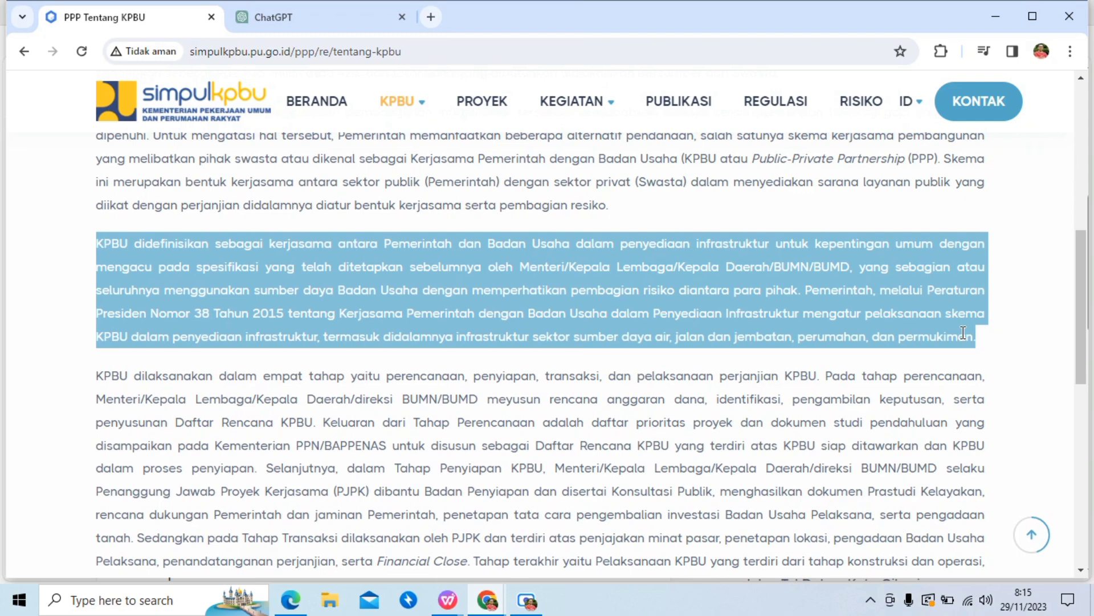
- Go to the Proyek list and open the full details of the Jalan Tol Cilacap-Yogyakarta project
{"action": "left_click", "coordinate": [487, 112]}
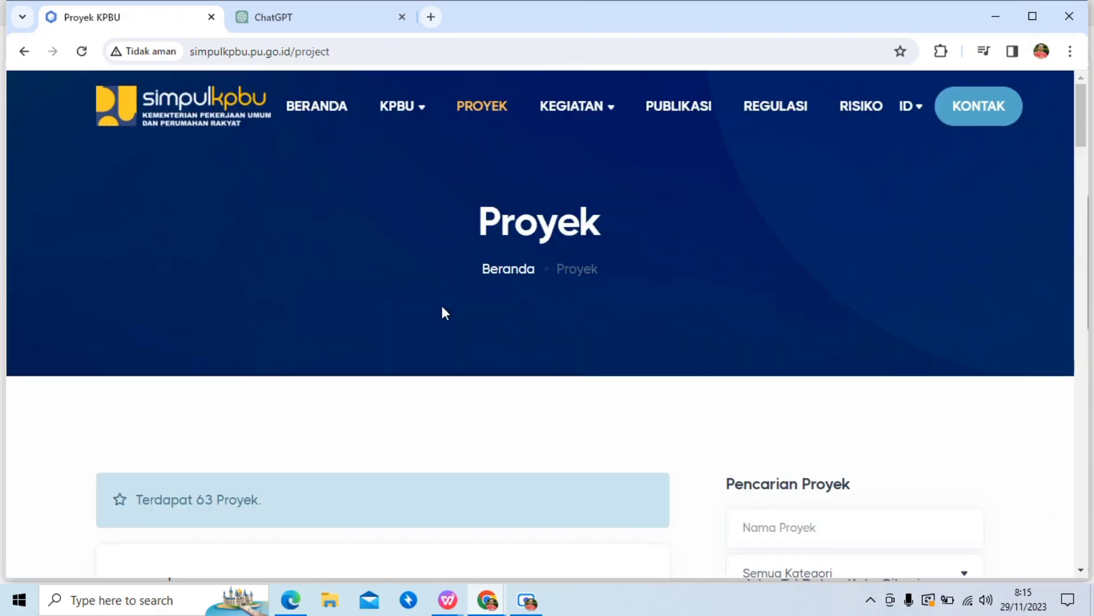
{"action": "scroll", "coordinate": [442, 306], "scroll_direction": "down", "scroll_amount": 1}
{"action": "scroll", "coordinate": [442, 313], "scroll_direction": "up", "scroll_amount": 1}
{"action": "scroll", "coordinate": [442, 313], "scroll_direction": "down", "scroll_amount": 10}
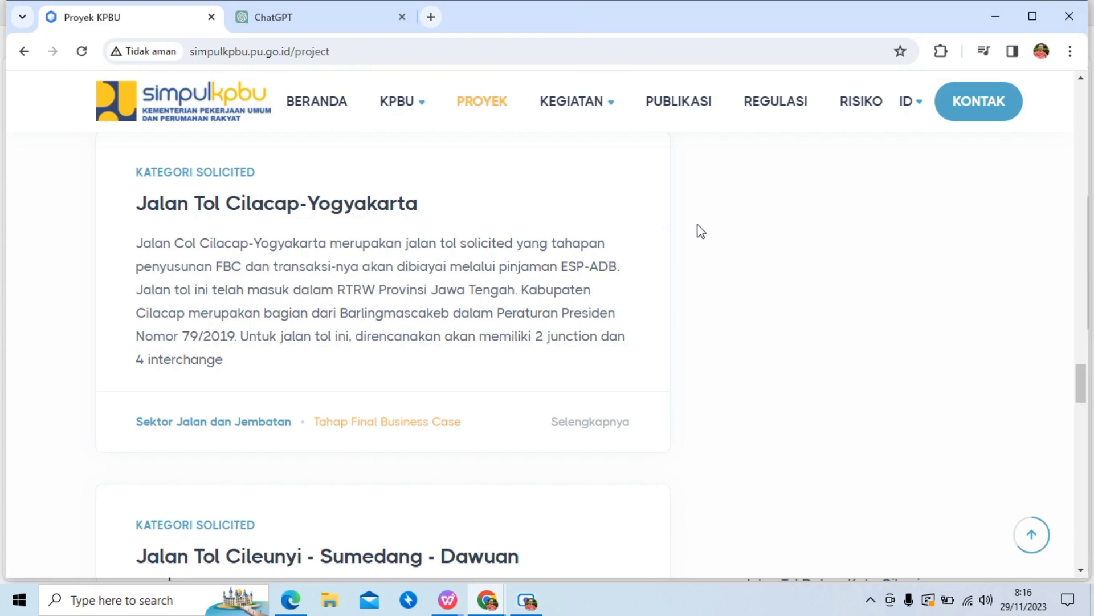
{"action": "left_click", "coordinate": [606, 433]}
- Examine the Jalan Tol Cilacap-Yogyakarta profile: description, status, concession period, economic aspects, funding structure and government support
{"action": "scroll", "coordinate": [607, 434], "scroll_direction": "down", "scroll_amount": 7}
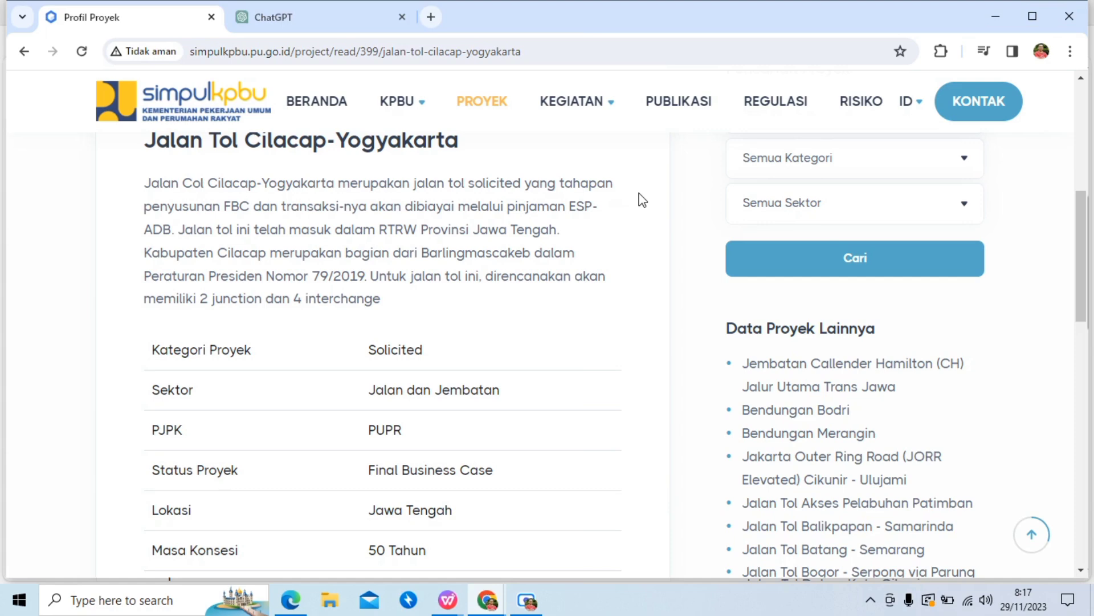
{"action": "scroll", "coordinate": [643, 199], "scroll_direction": "down", "scroll_amount": 3}
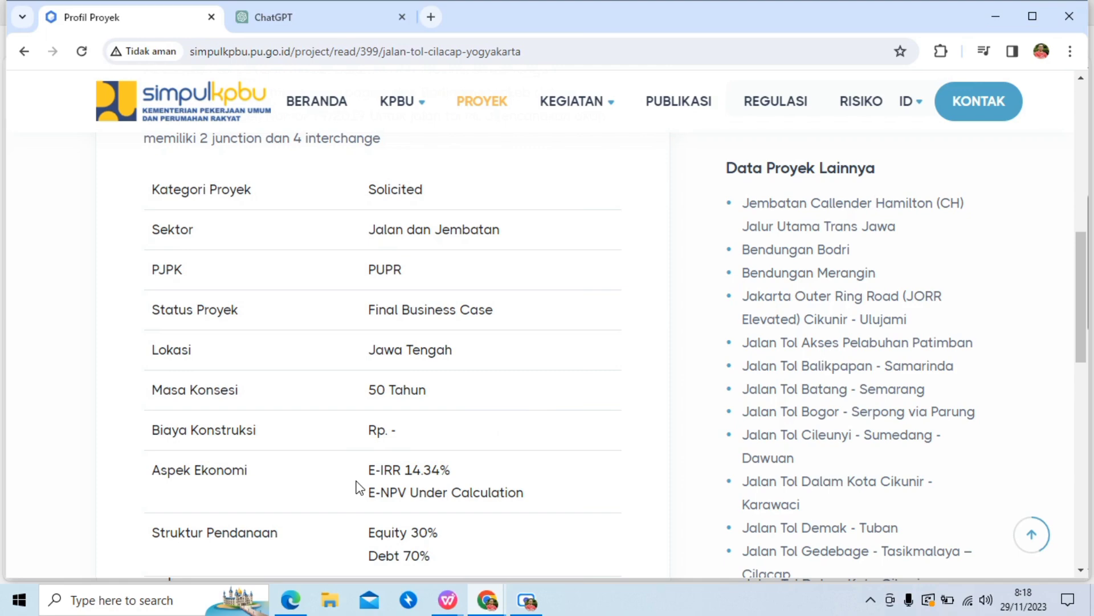
{"action": "scroll", "coordinate": [359, 487], "scroll_direction": "down", "scroll_amount": 4}
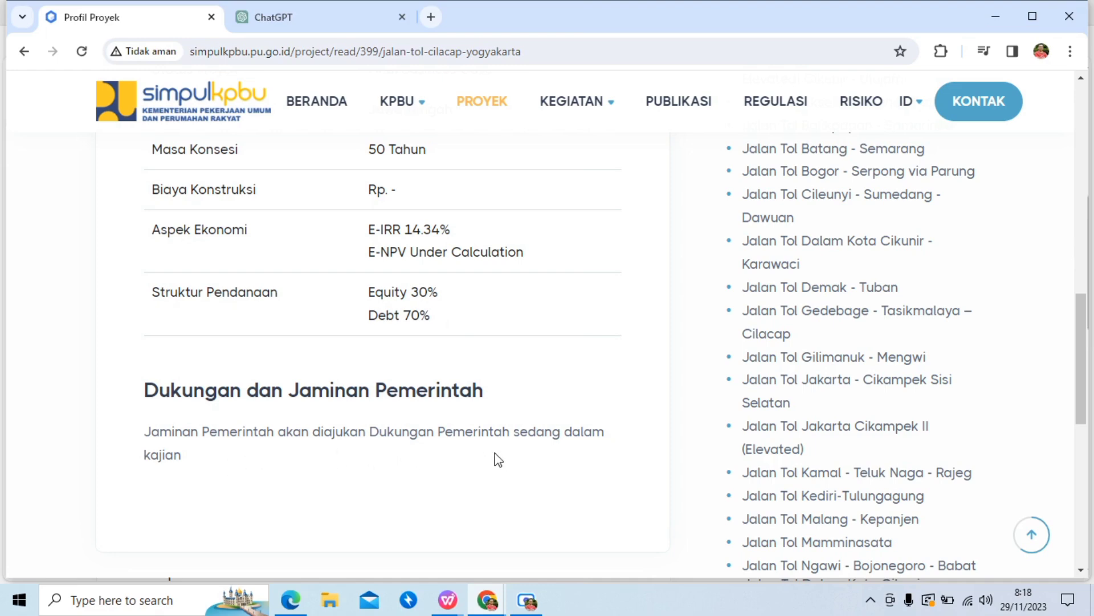
{"action": "scroll", "coordinate": [498, 459], "scroll_direction": "down", "scroll_amount": 2}
{"action": "scroll", "coordinate": [499, 460], "scroll_direction": "up", "scroll_amount": 1}
{"action": "scroll", "coordinate": [499, 459], "scroll_direction": "down", "scroll_amount": 1}
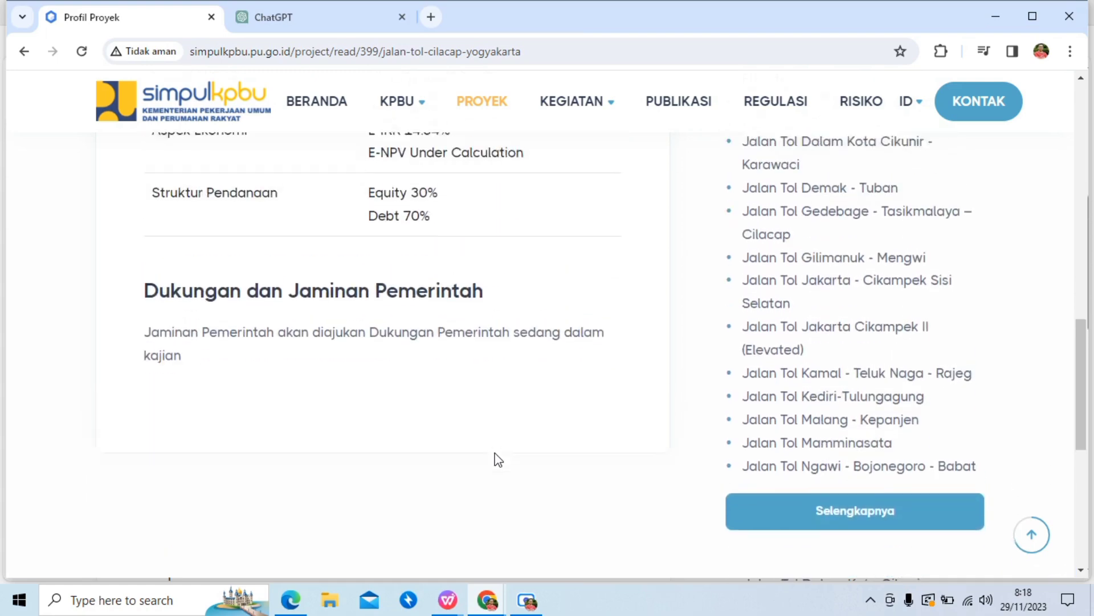
{"action": "scroll", "coordinate": [499, 460], "scroll_direction": "up", "scroll_amount": 3}
{"action": "scroll", "coordinate": [496, 456], "scroll_direction": "up", "scroll_amount": 3}
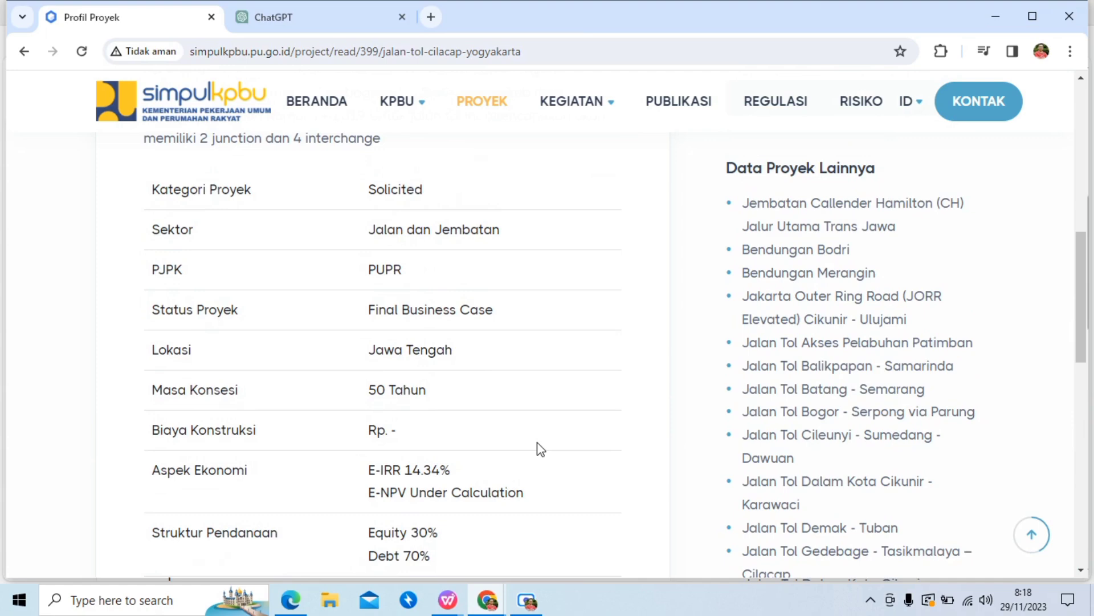
{"action": "scroll", "coordinate": [540, 448], "scroll_direction": "up", "scroll_amount": 4}
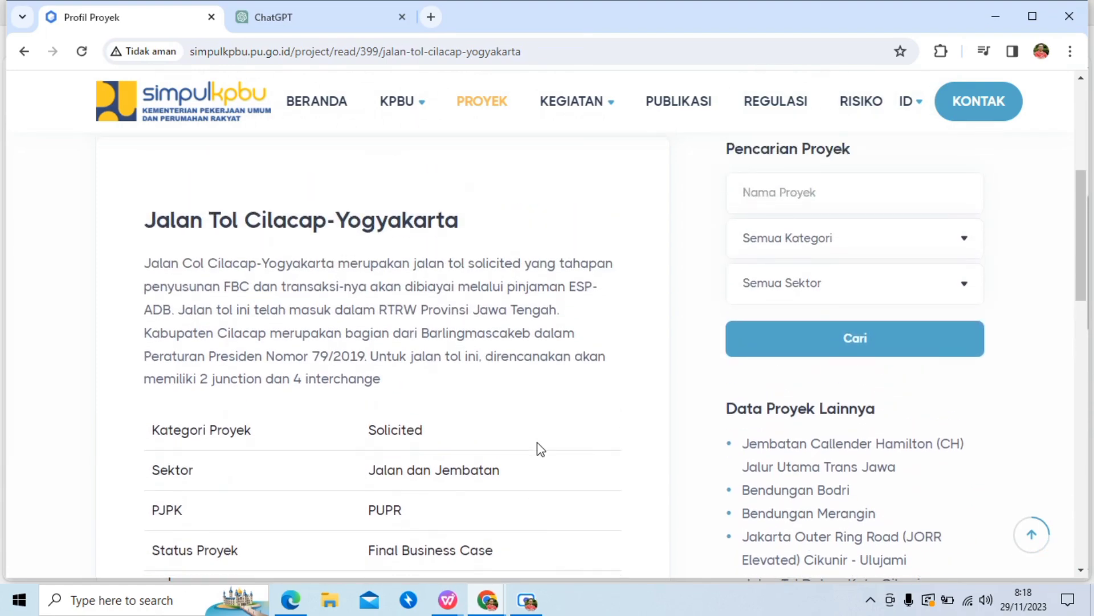
- Copy the project profile text from the Jalan Tol Cilacap-Yogyakarta title through the Dukungan dan Jaminan Pemerintah section
{"action": "scroll", "coordinate": [540, 448], "scroll_direction": "down", "scroll_amount": 1}
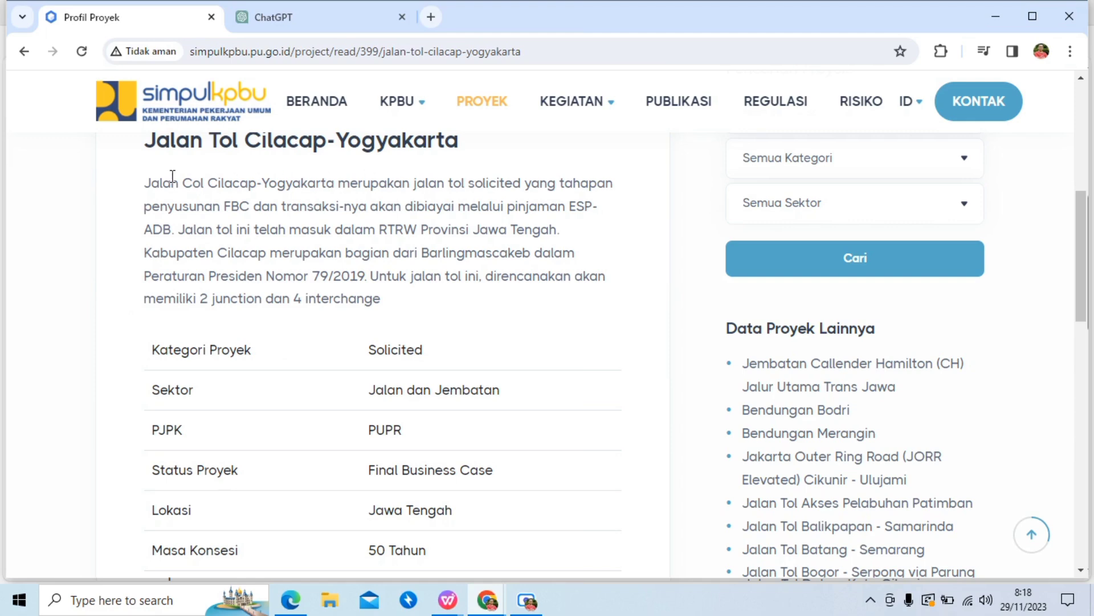
{"action": "left_click_drag", "start_coordinate": [147, 143], "coordinate": [542, 526]}
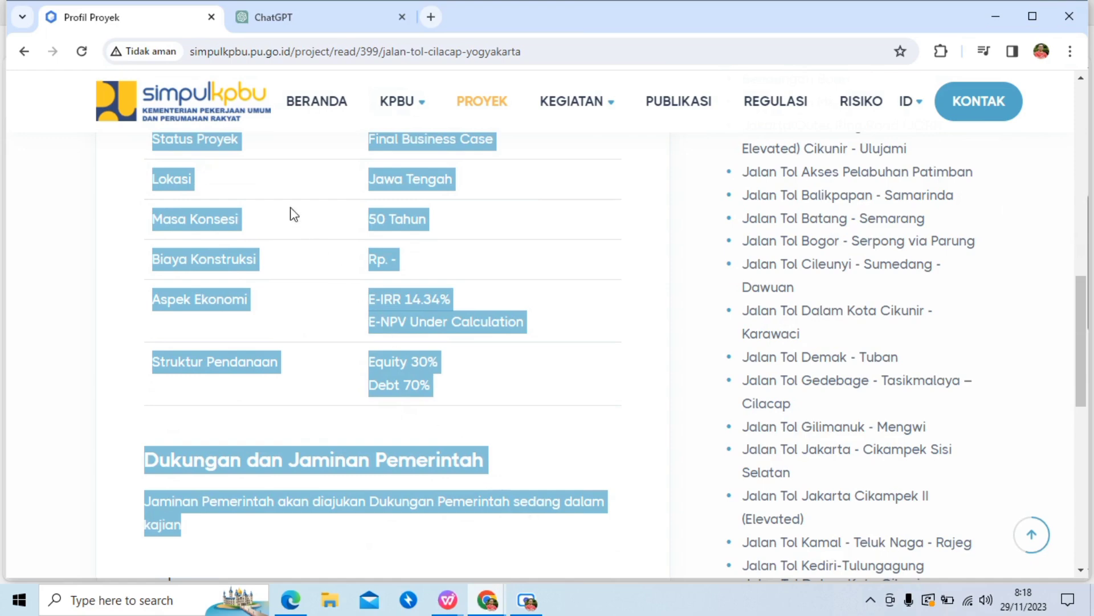
{"action": "right_click", "coordinate": [220, 138]}
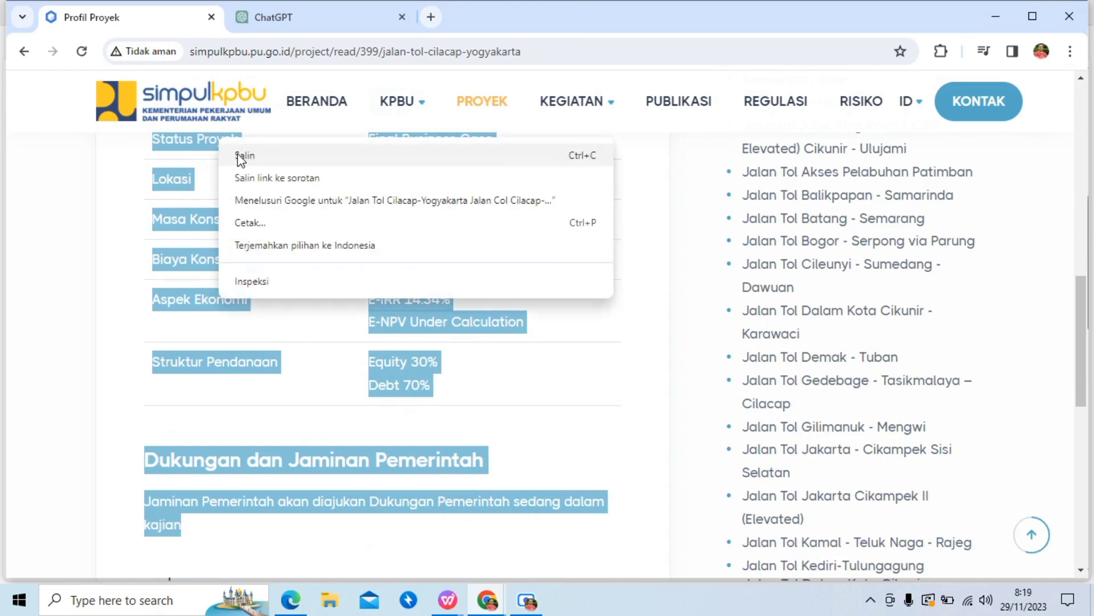
{"action": "left_click", "coordinate": [238, 153]}
- Switch to ChatGPT and send the prompt "tolong jelaskan" followed by the copied project profile text
{"action": "left_click", "coordinate": [284, 17]}
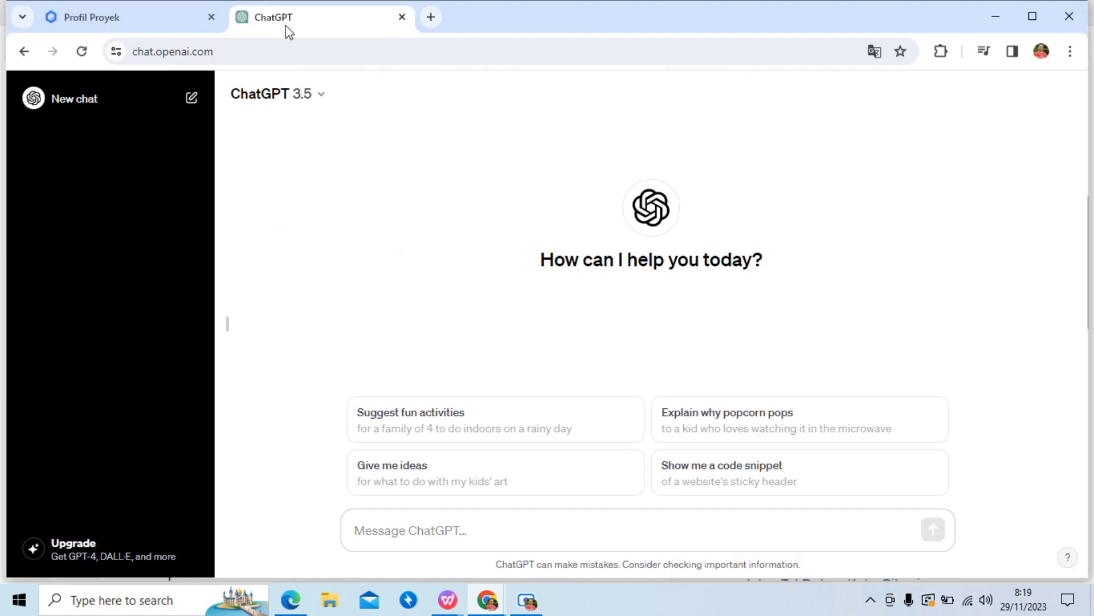
{"action": "left_click", "coordinate": [403, 534]}
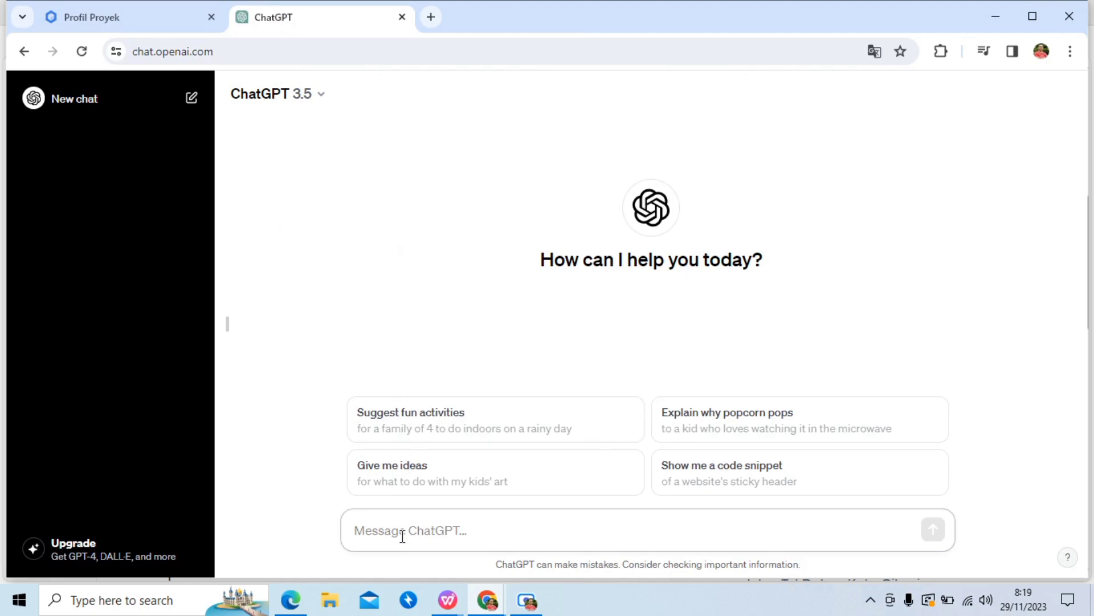
{"action": "type", "text": "tolo"}
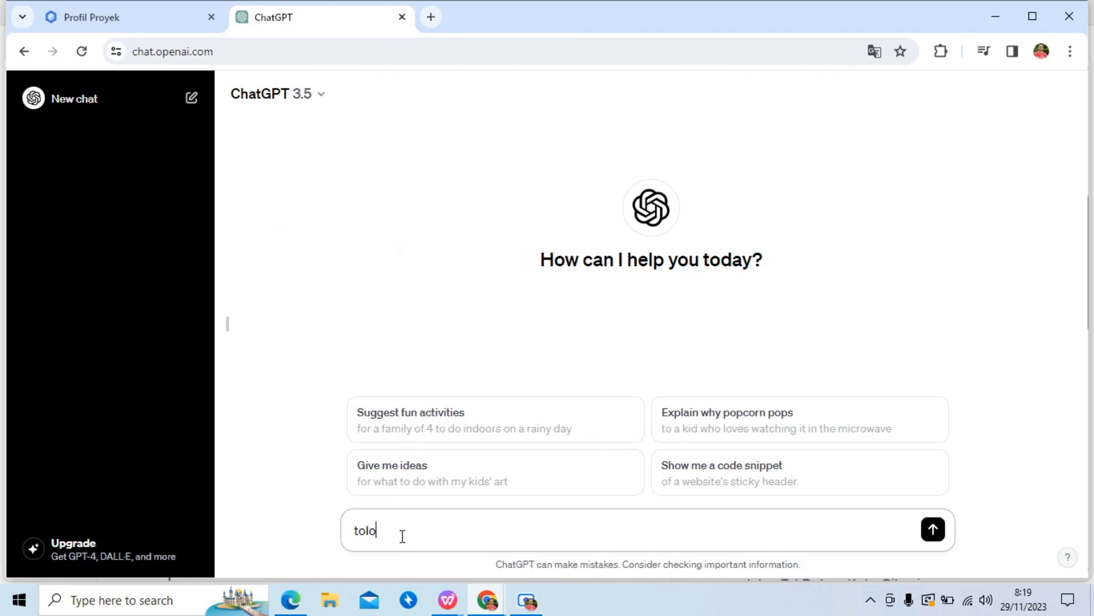
{"action": "type", "text": "ng jelakan"}
{"action": "key", "text": "BackSpace"}
{"action": "key", "text": "BackSpace"}
{"action": "key", "text": "BackSpace"}
{"action": "type", "text": "skan"}
{"action": "key", "text": "ctrl+v"}
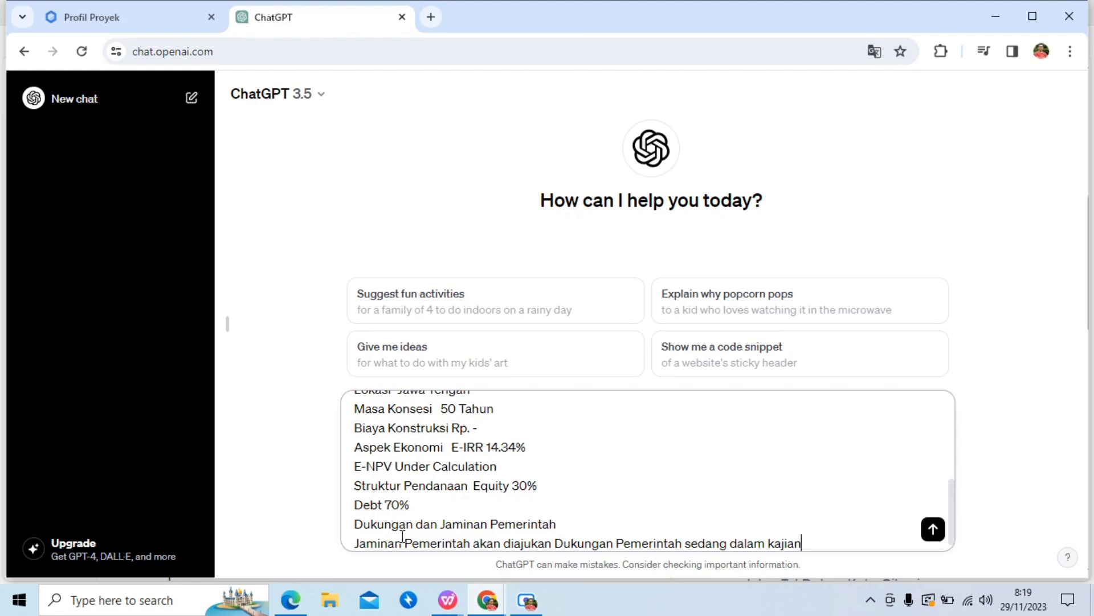
{"action": "key", "text": "Return"}
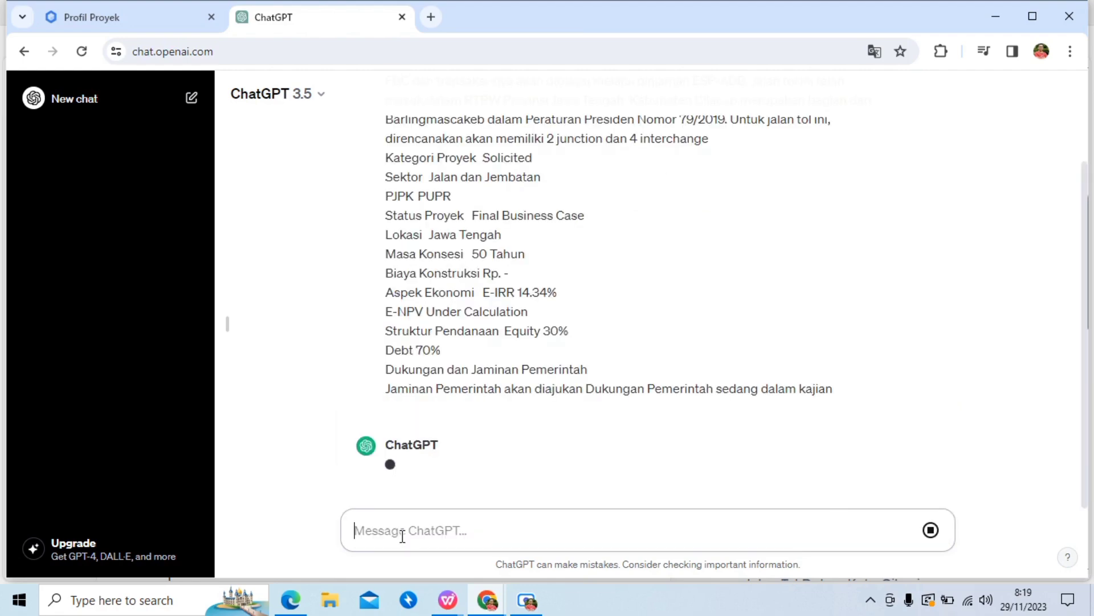
- Read through ChatGPT's explanation of the toll road project, from the project sector to the closing summary
{"action": "scroll", "coordinate": [934, 340], "scroll_direction": "down", "scroll_amount": 5}
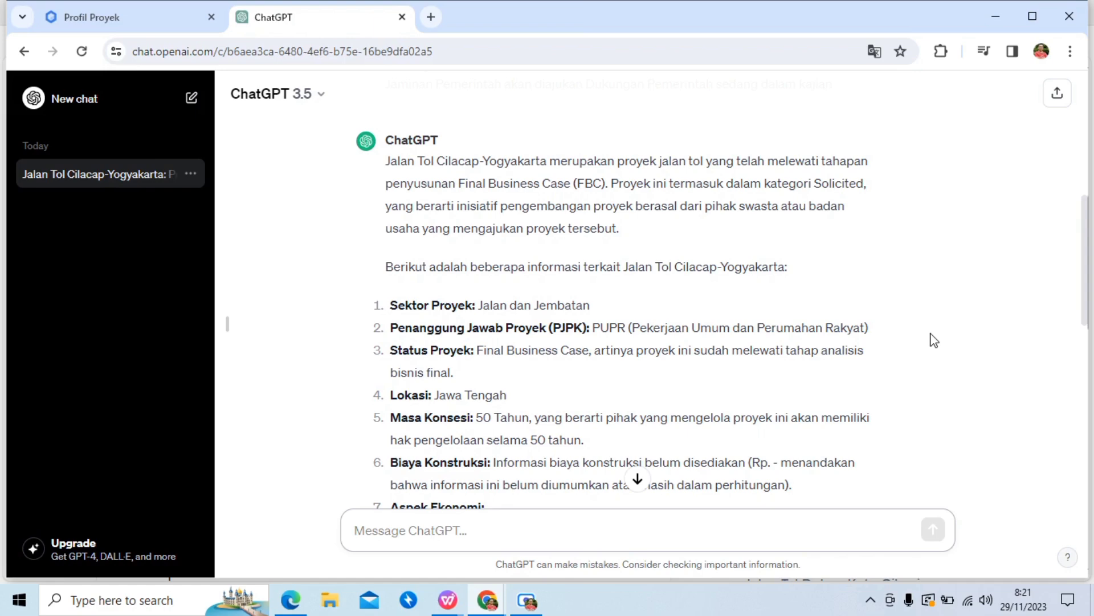
{"action": "scroll", "coordinate": [933, 341], "scroll_direction": "up", "scroll_amount": 2}
{"action": "scroll", "coordinate": [934, 340], "scroll_direction": "down", "scroll_amount": 5}
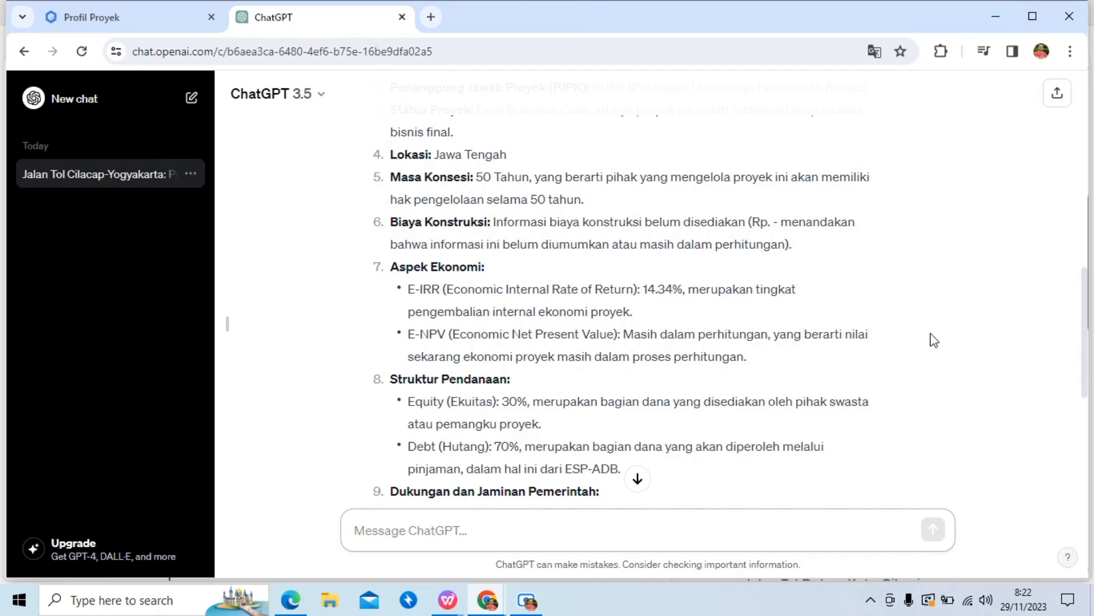
{"action": "scroll", "coordinate": [933, 341], "scroll_direction": "down", "scroll_amount": 5}
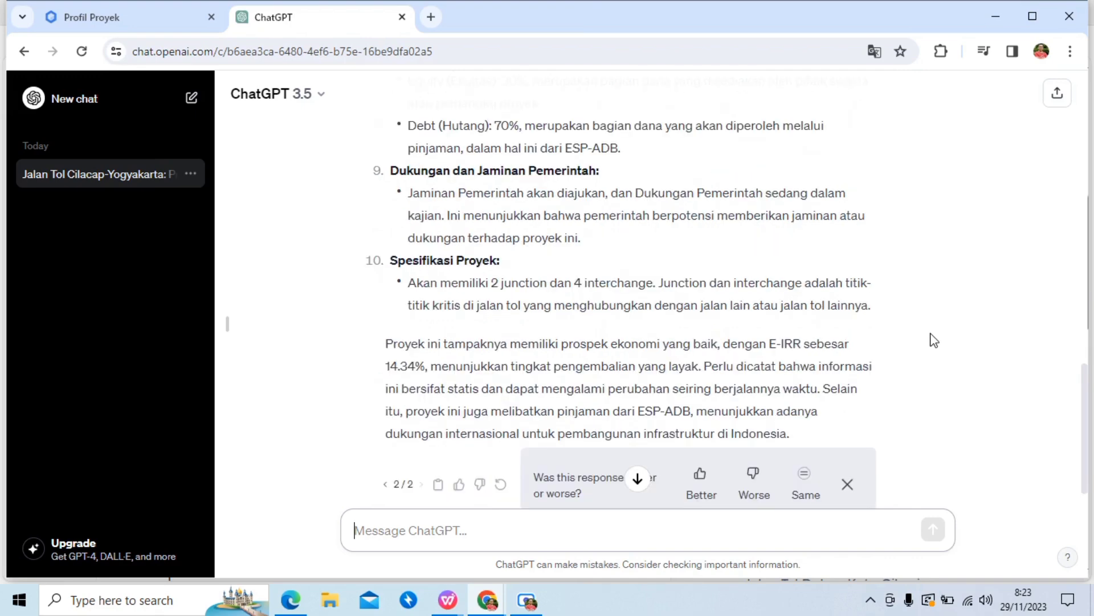